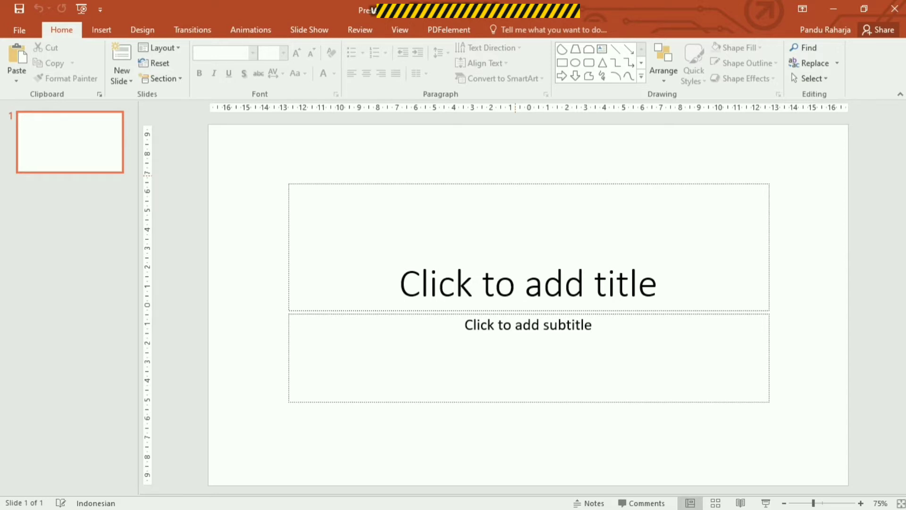
# Step: Switch to the Presentation2 window showing the WARWANAI slide with blue vertical bars
pyautogui.hotkey('alt', 'Tab')
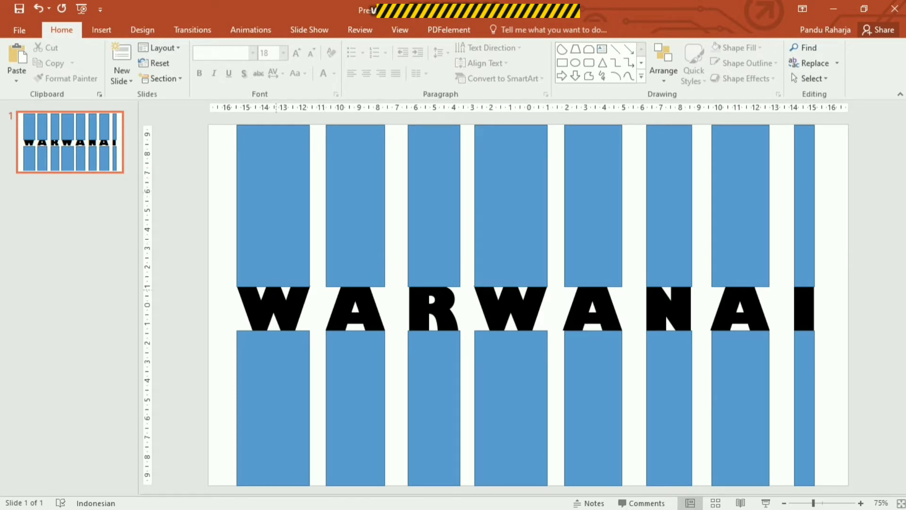
pyautogui.click(466, 309)
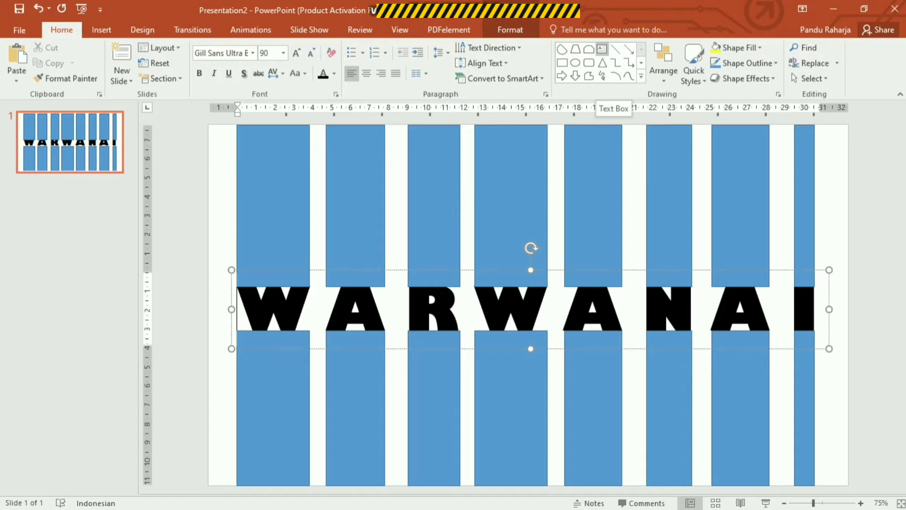
pyautogui.click(311, 309)
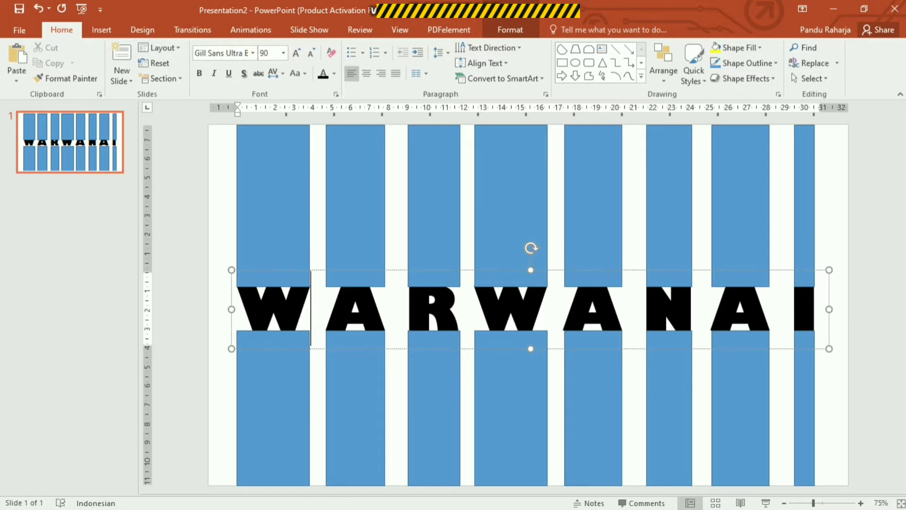
pyautogui.click(326, 309)
pyautogui.press('Escape')
pyautogui.press('Escape')
pyautogui.click(274, 208)
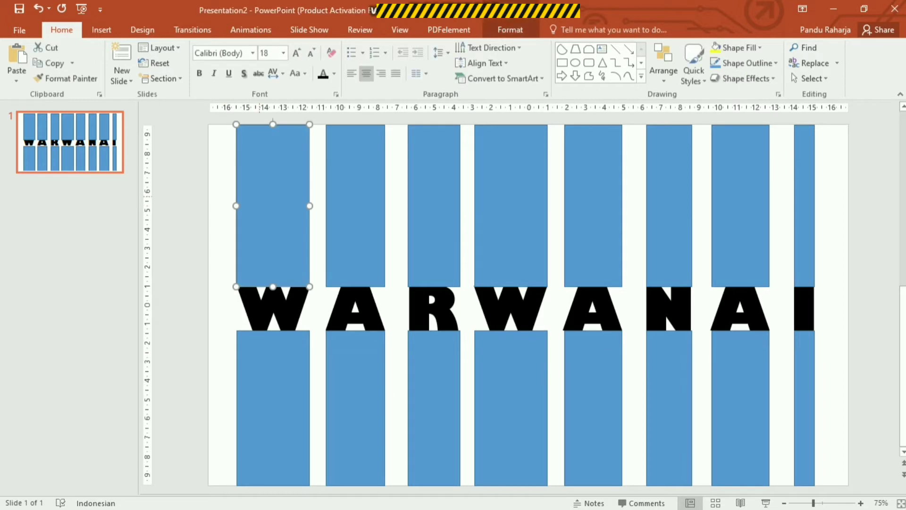
pyautogui.click(102, 30)
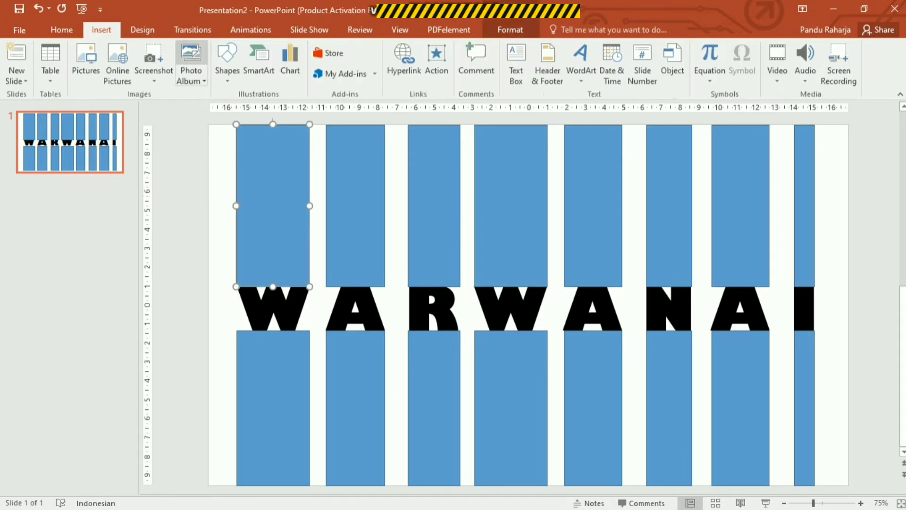
pyautogui.click(227, 62)
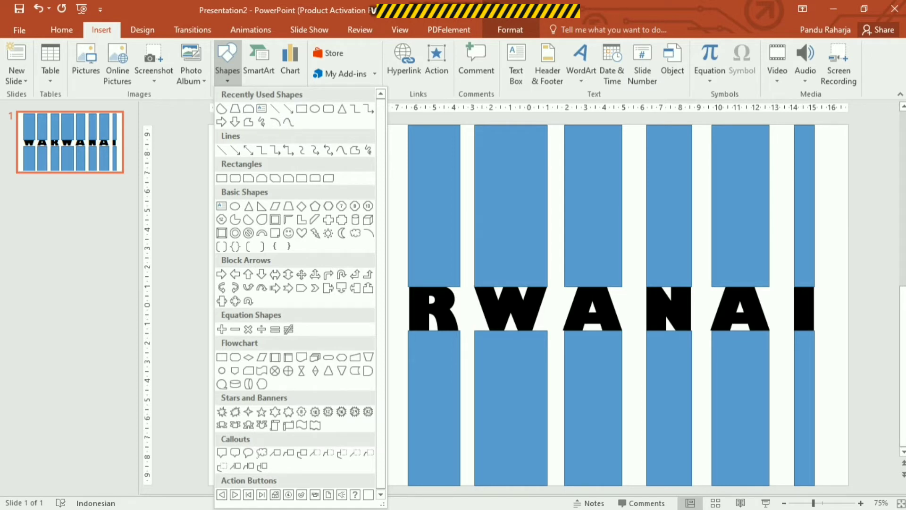
pyautogui.click(288, 109)
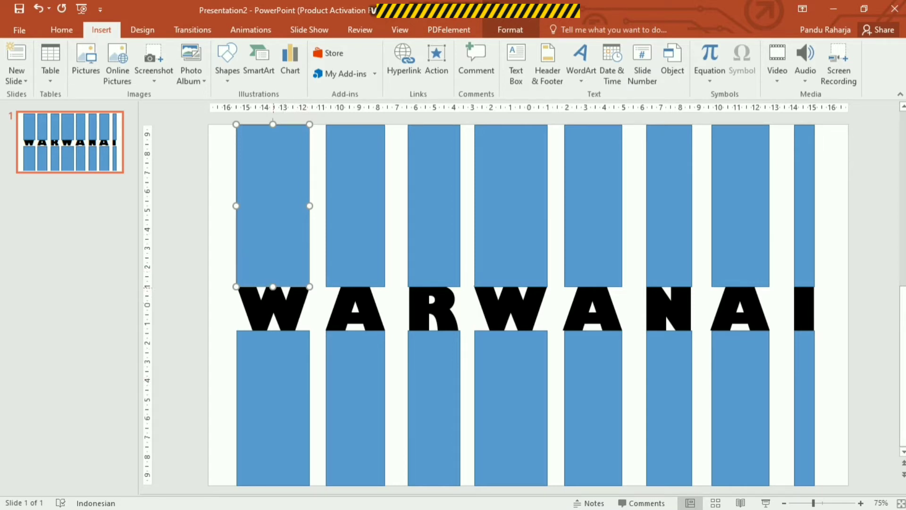
pyautogui.moveTo(272, 286); pyautogui.dragTo(273, 286)
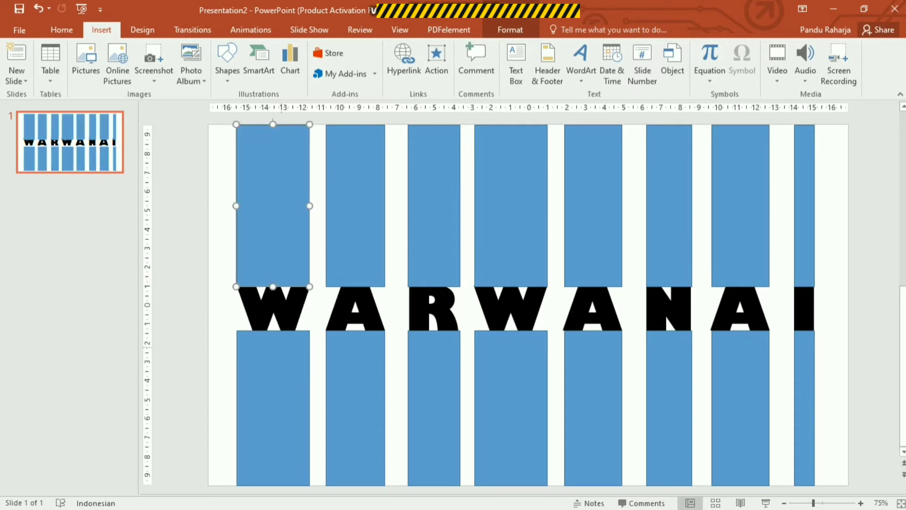
pyautogui.click(273, 331)
pyautogui.moveTo(273, 331)
pyautogui.mouseDown()
pyautogui.moveTo(272, 340)
pyautogui.moveTo(273, 329)
pyautogui.mouseUp()
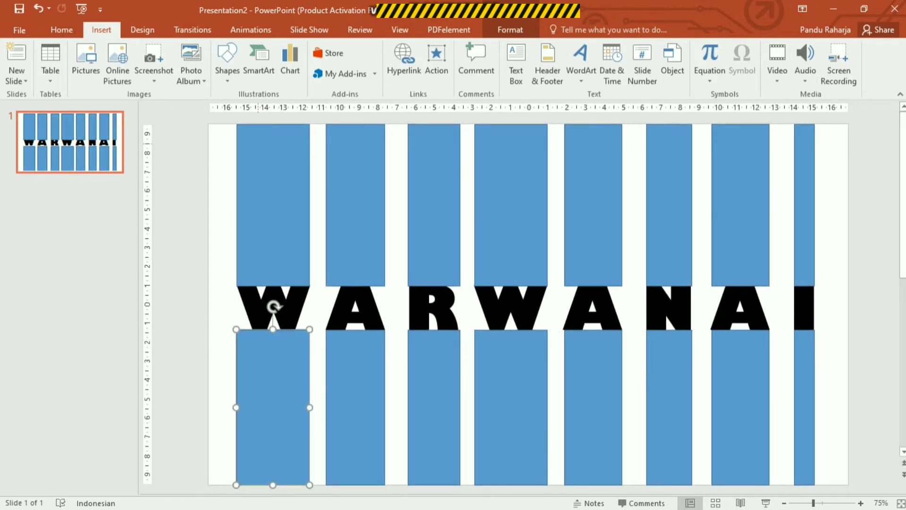
pyautogui.click(222, 406)
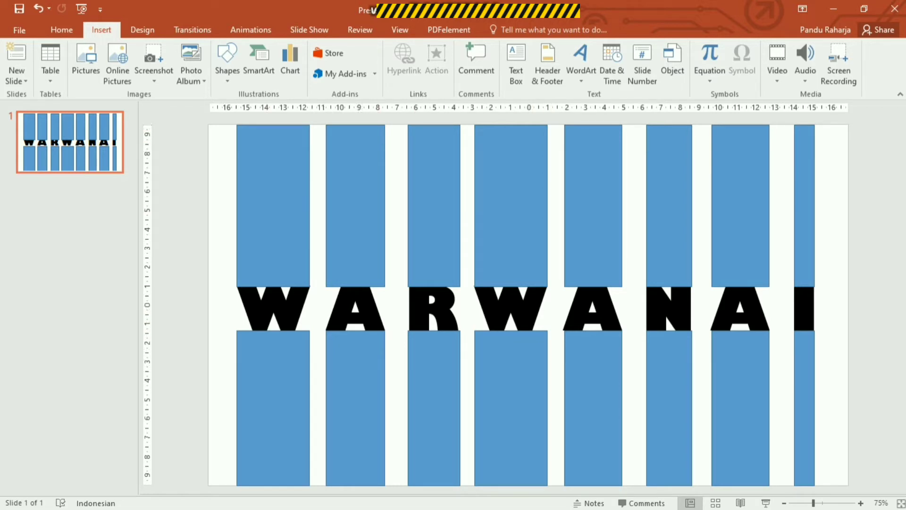
# Step: Select everything on the slide and Union the blue bars and WARWANAI letters into one shape
pyautogui.moveTo(188, 121); pyautogui.dragTo(844, 486)
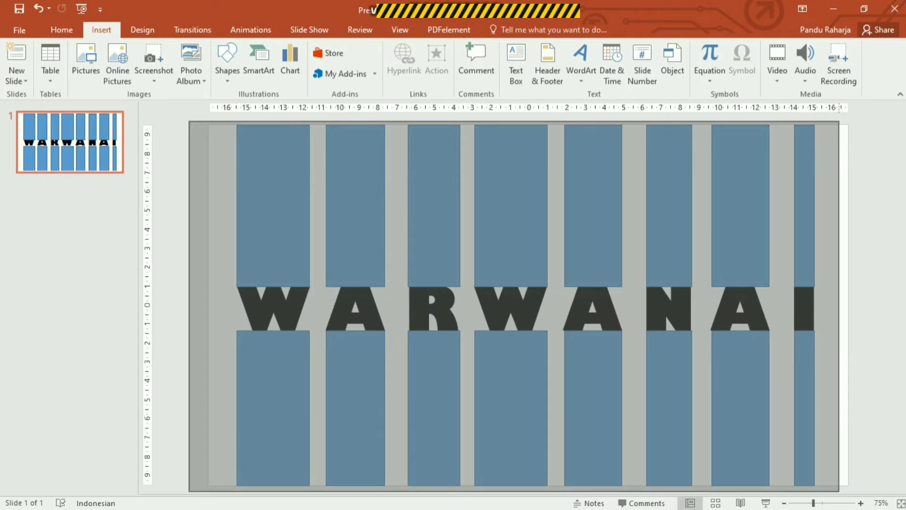
pyautogui.moveTo(844, 485); pyautogui.dragTo(839, 493)
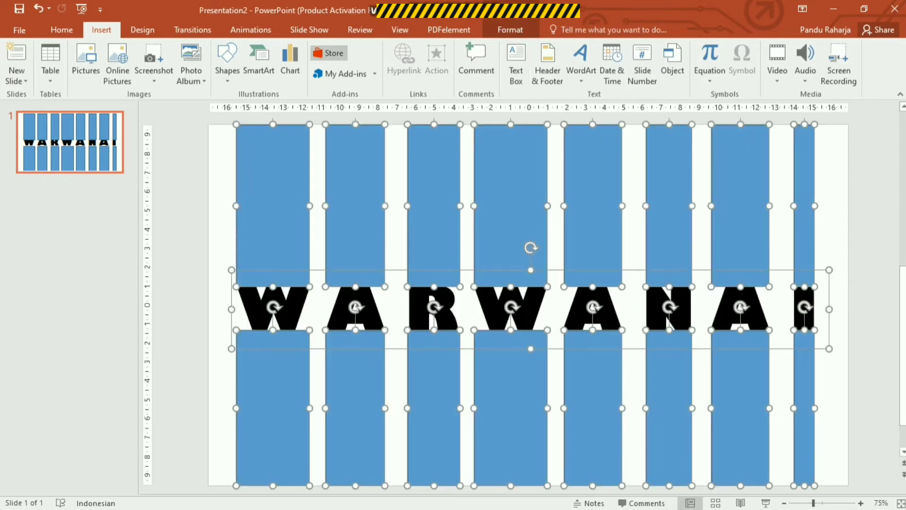
pyautogui.click(510, 29)
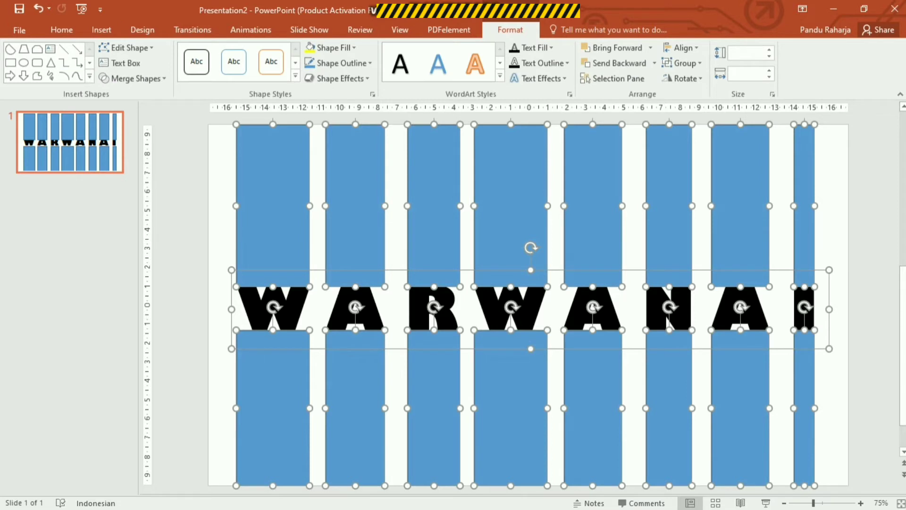
pyautogui.click(132, 79)
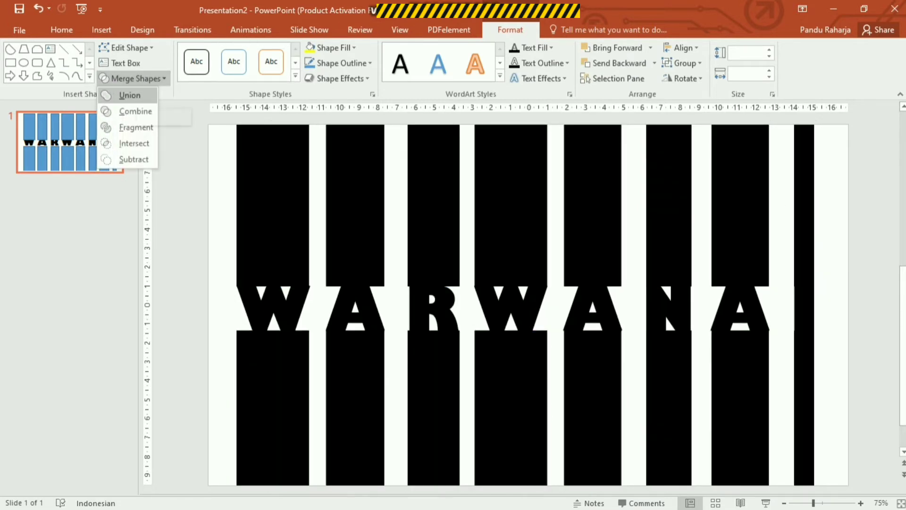
pyautogui.click(129, 95)
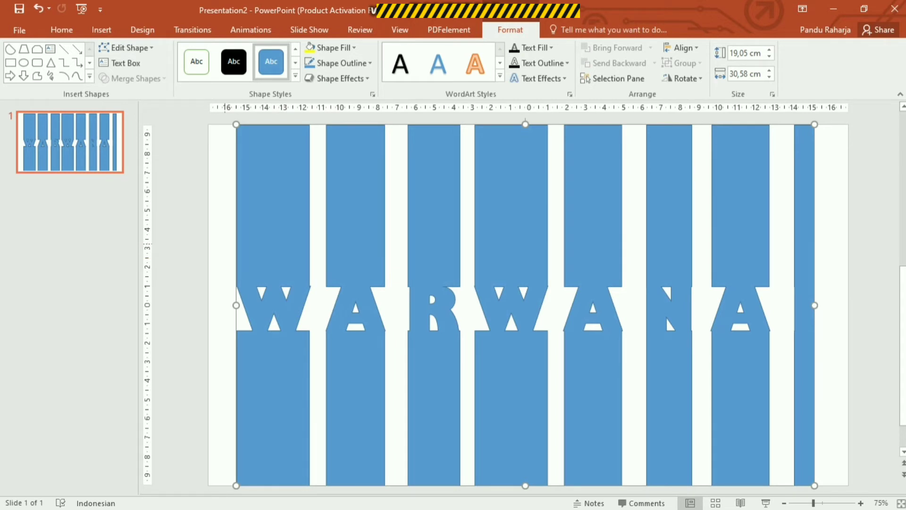
pyautogui.press('Escape')
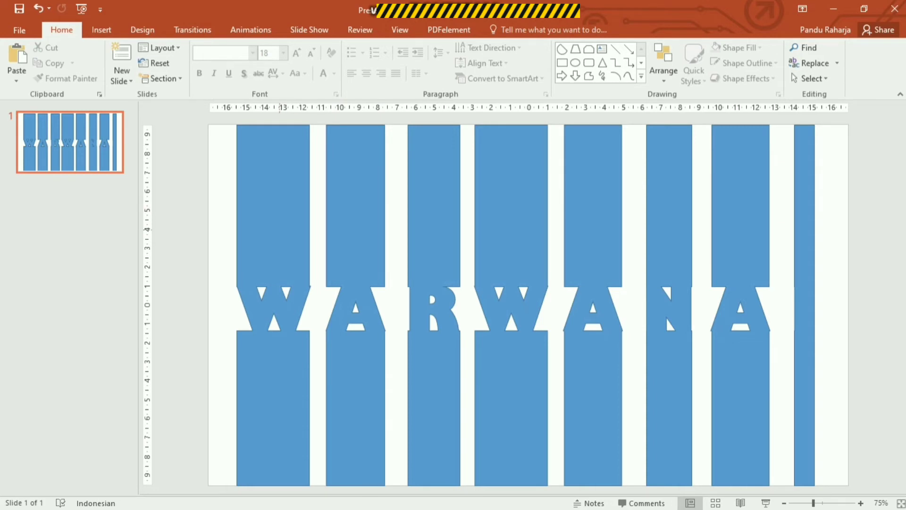
# Step: Select and copy P_20160508_164656.jpg in the Asus Go folder, then return to PowerPoint
pyautogui.hotkey('alt', 'Tab')
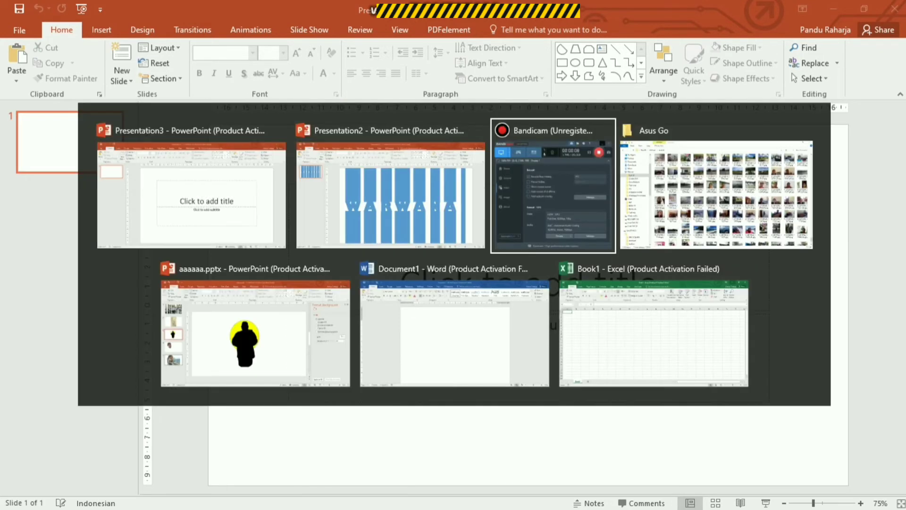
pyautogui.press('Tab')
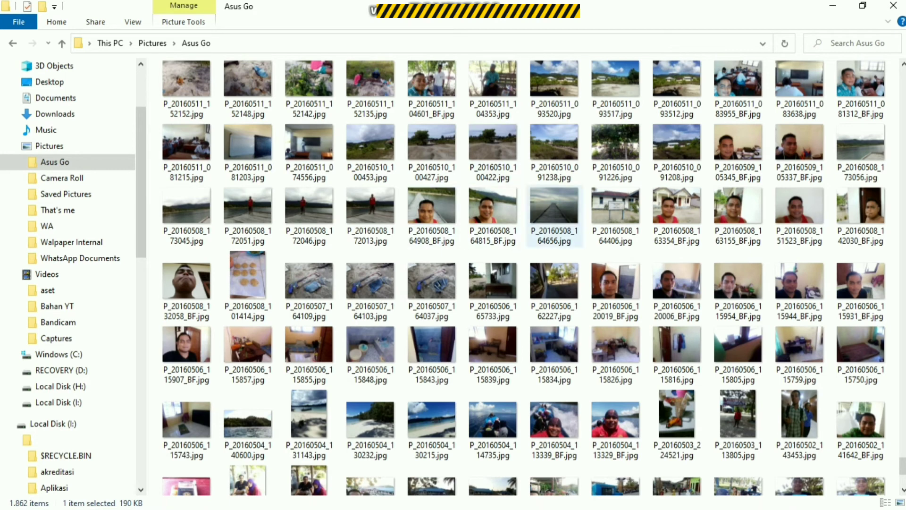
pyautogui.click(554, 210)
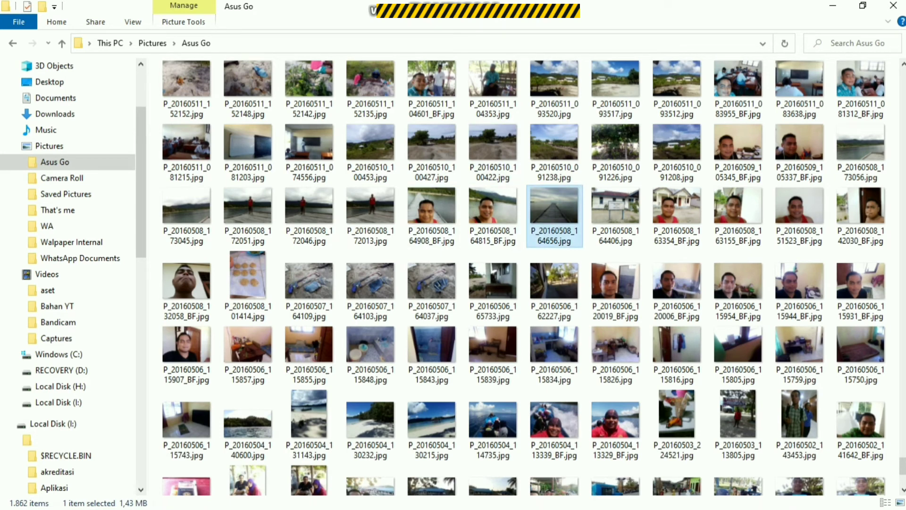
pyautogui.hotkey('alt', 'Tab')
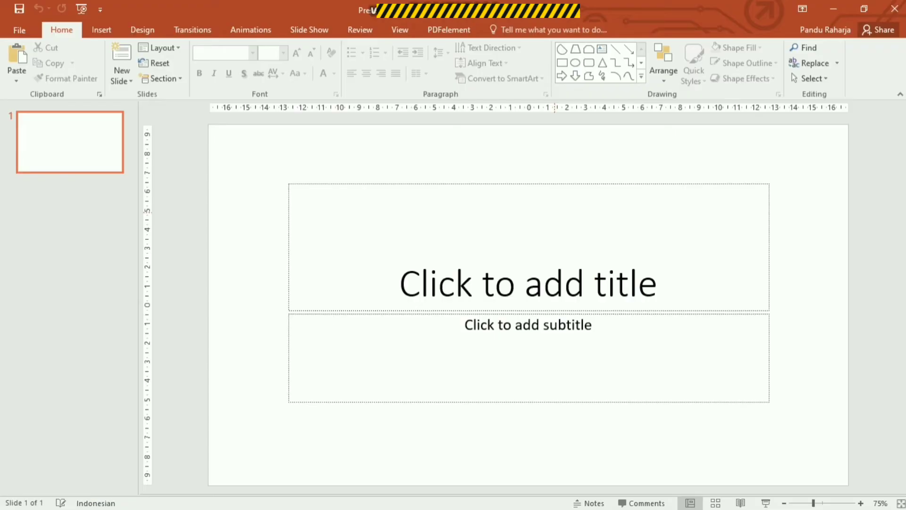
# Step: Paste the pier photo onto the Presentation2 slide so it covers the whole slide
pyautogui.hotkey('alt', 'Tab')
pyautogui.hotkey('alt', 'Tab')
pyautogui.press('Tab')
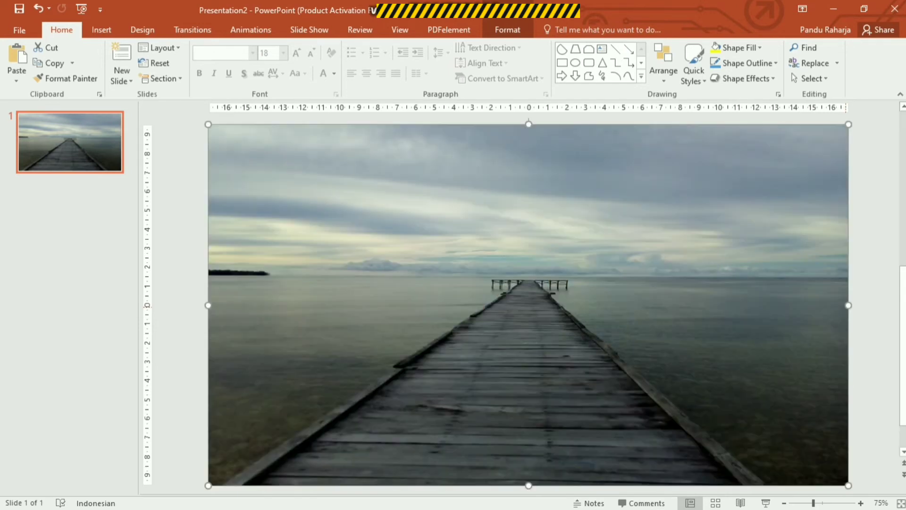
pyautogui.rightClick(776, 224)
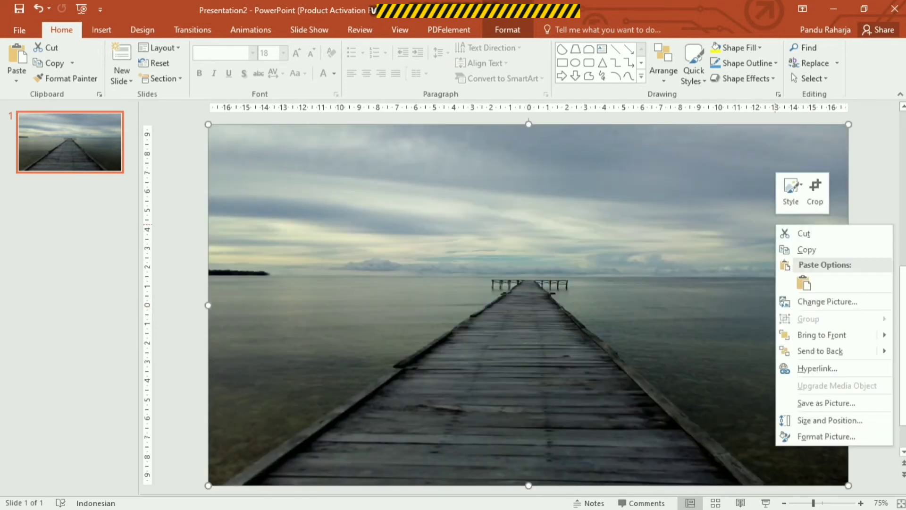
pyautogui.press('Escape')
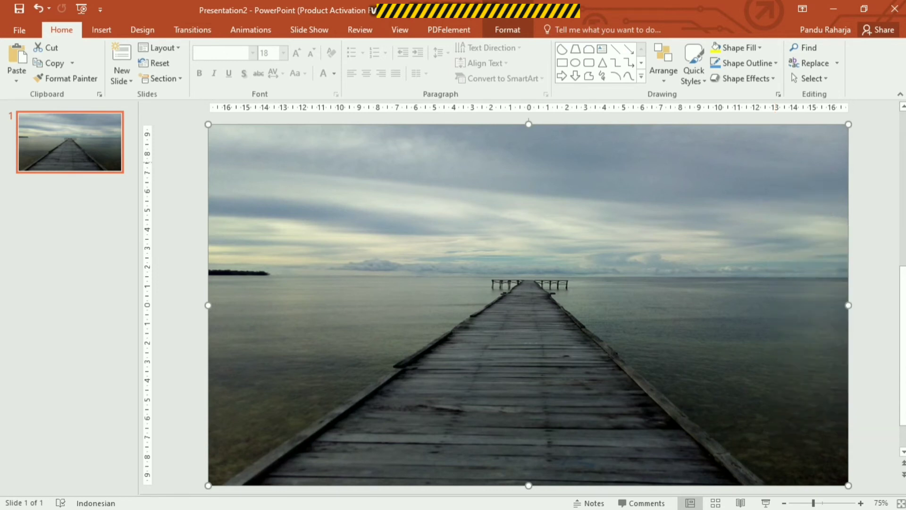
pyautogui.press('Escape')
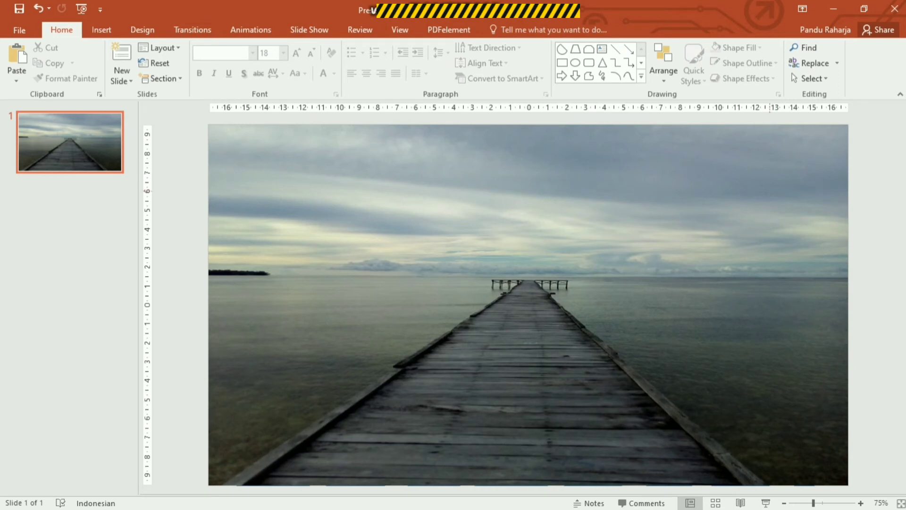
# Step: Send the pier photo to the back, behind the blue WARWANA bars
pyautogui.rightClick(771, 192)
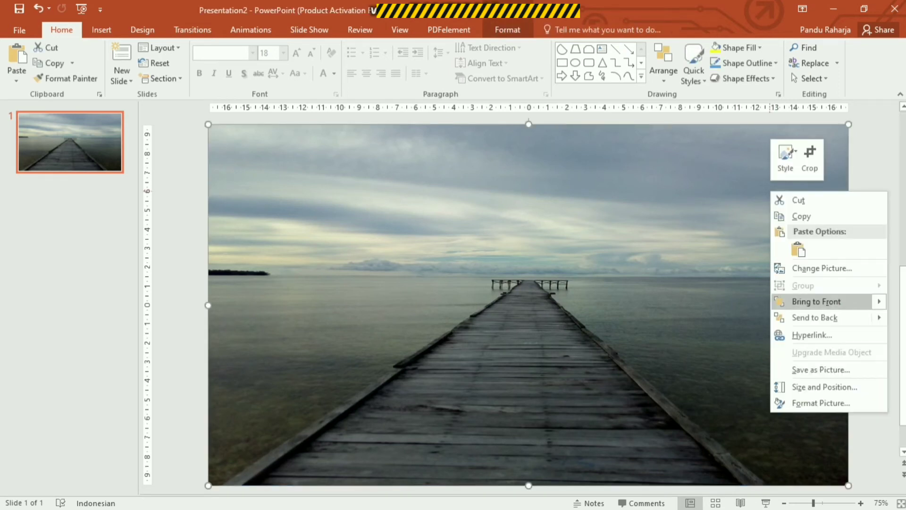
pyautogui.click(814, 317)
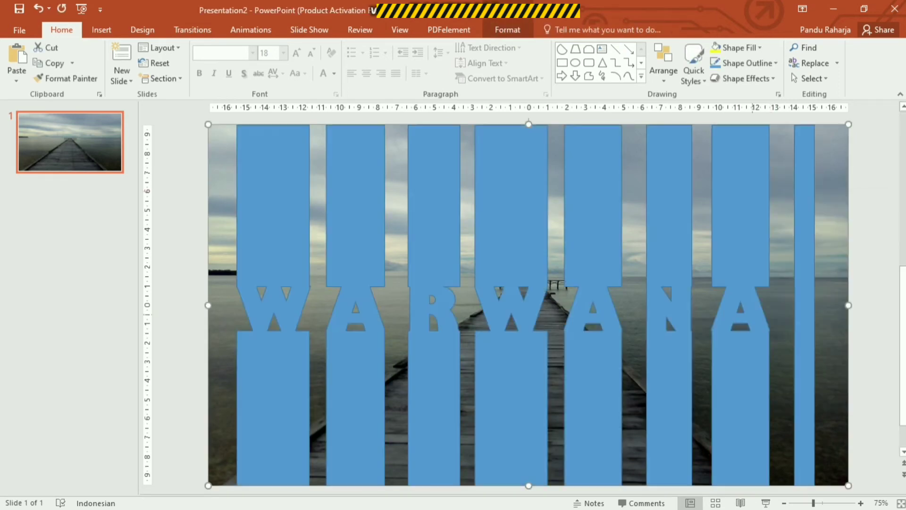
pyautogui.press('Escape')
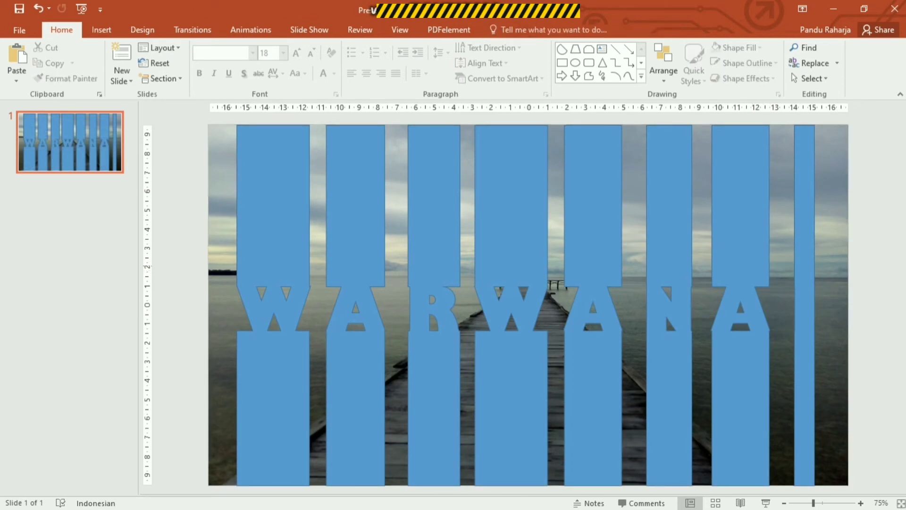
# Step: Intersect the photo with the bar shape so it shows only through the bars
pyautogui.click(831, 331)
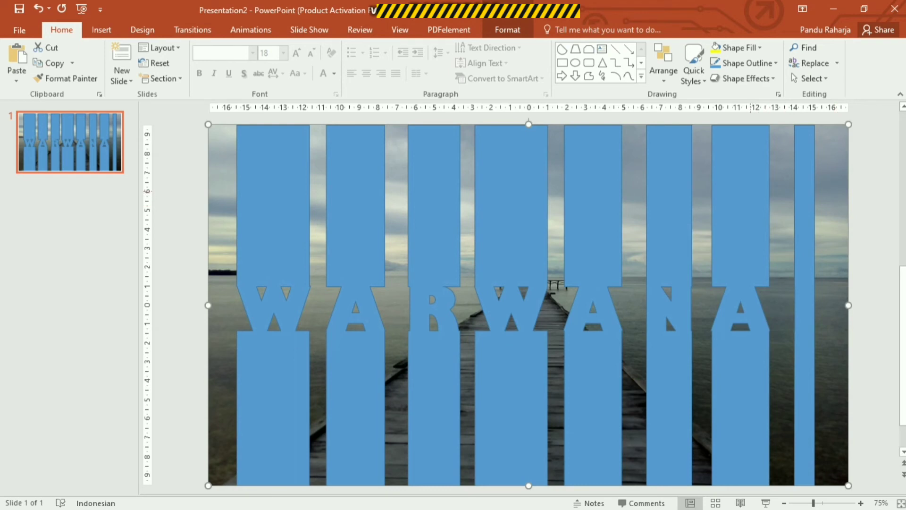
pyautogui.keyDown('shift'); pyautogui.click(751, 198); pyautogui.keyUp('shift')
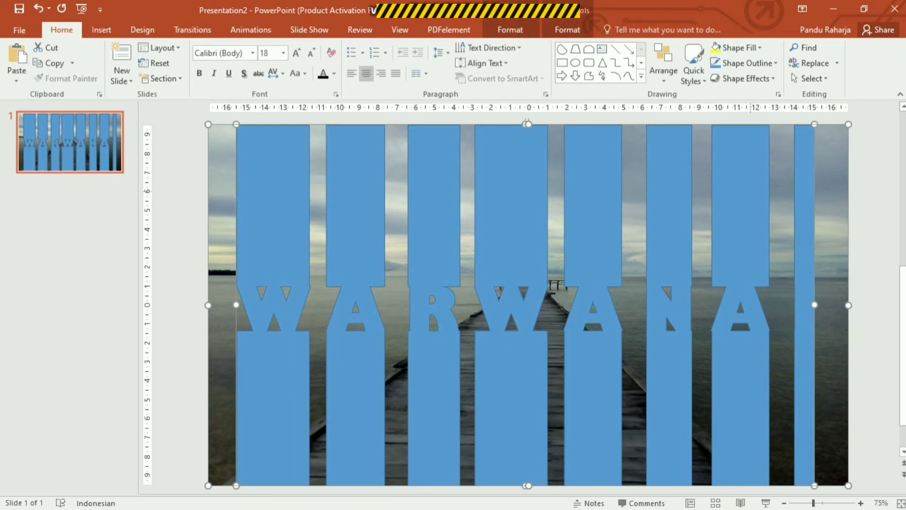
pyautogui.click(510, 29)
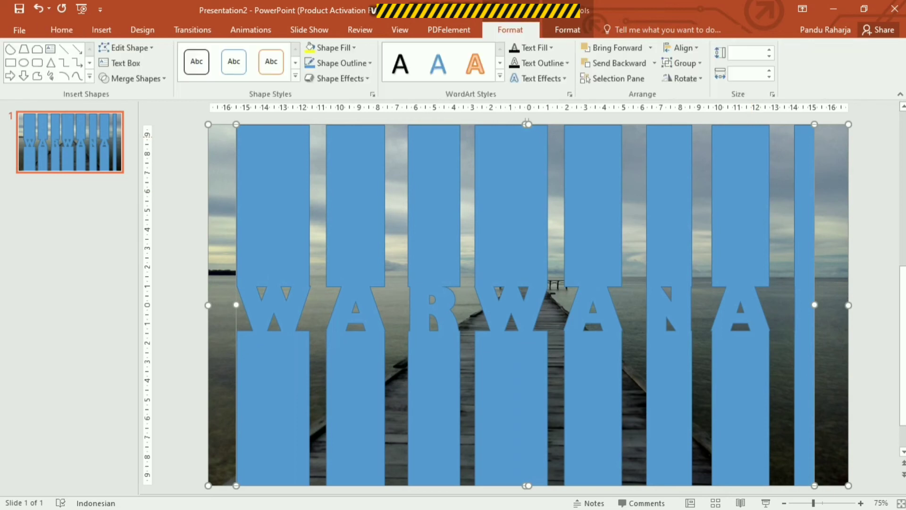
pyautogui.click(134, 79)
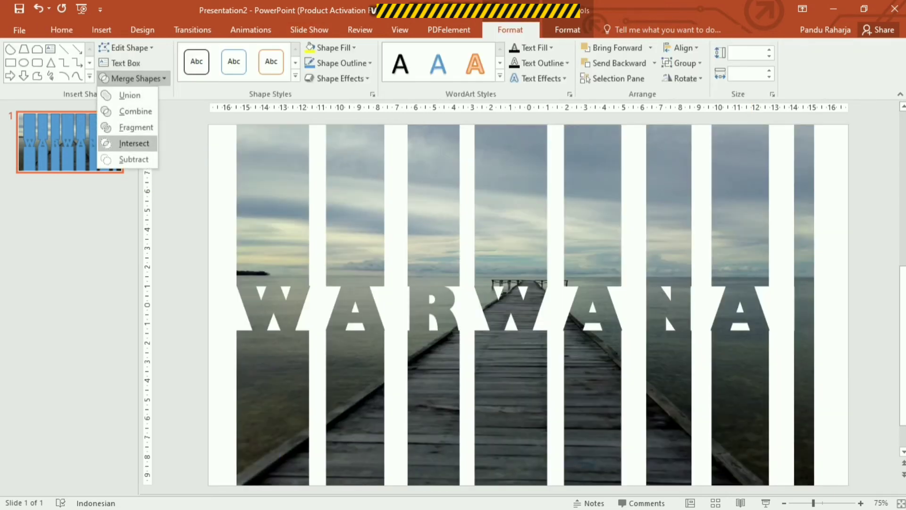
pyautogui.click(134, 143)
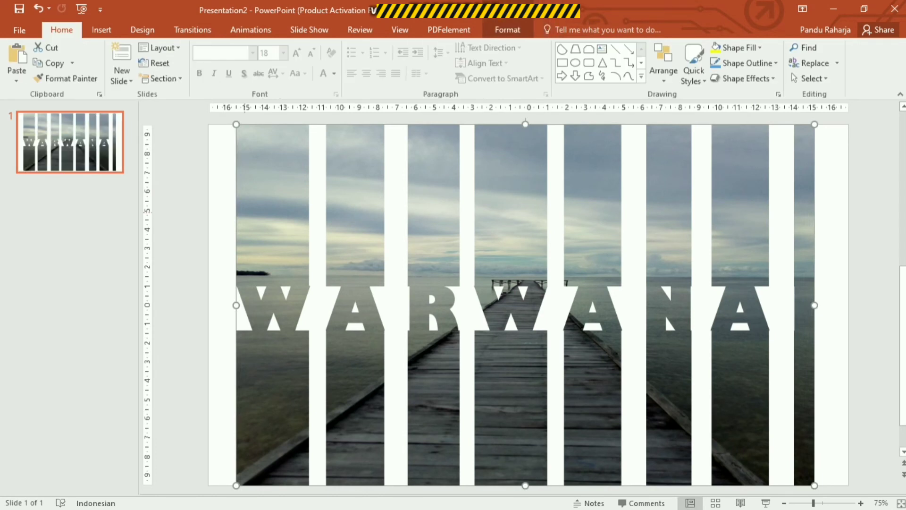
pyautogui.press('Escape')
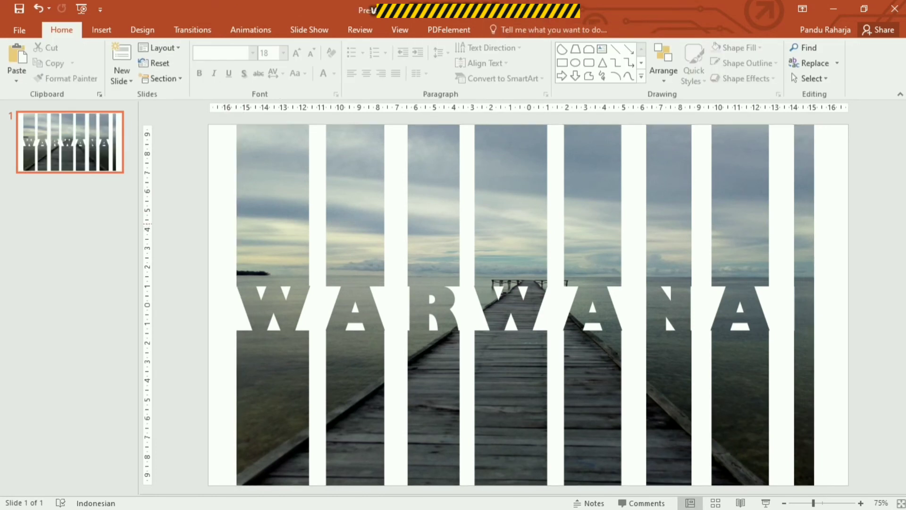